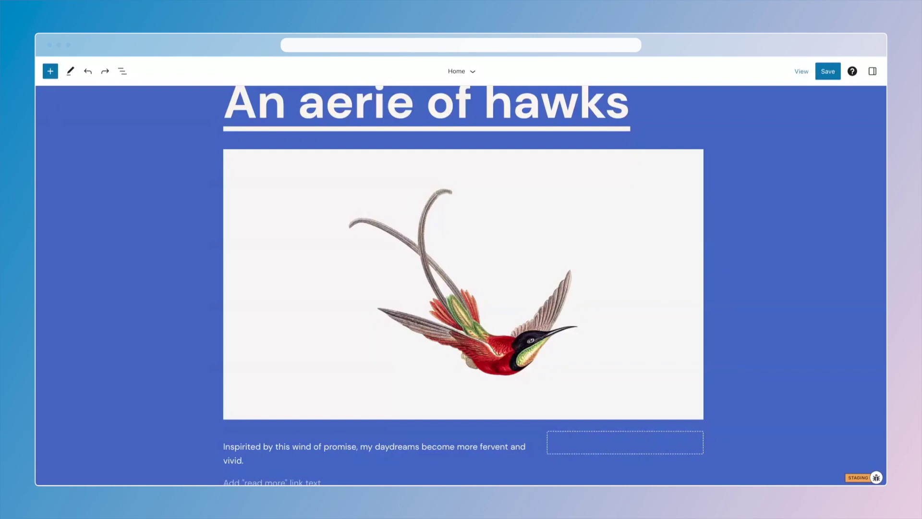
Scroll up from 'An aerie of hawks' to the site header and The Hatchery heading.
scroll(461, 284, "up", 1)
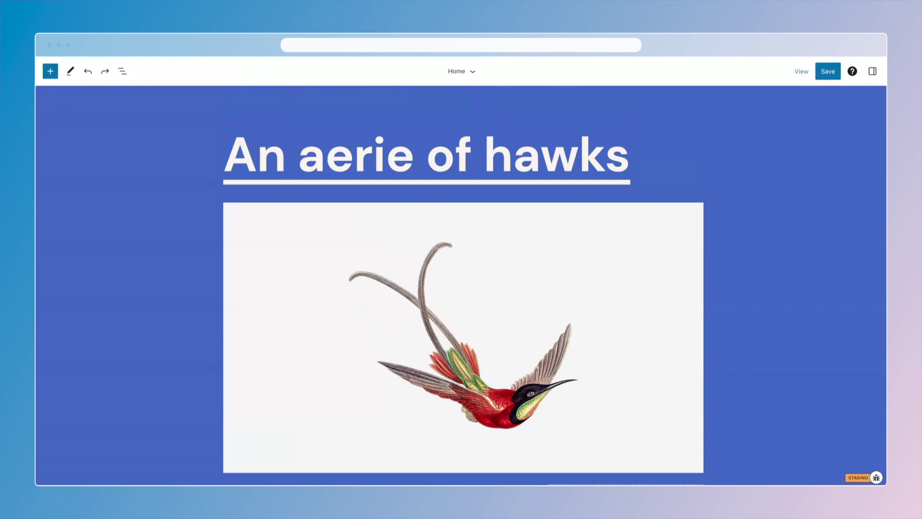
scroll(461, 284, "up", 10)
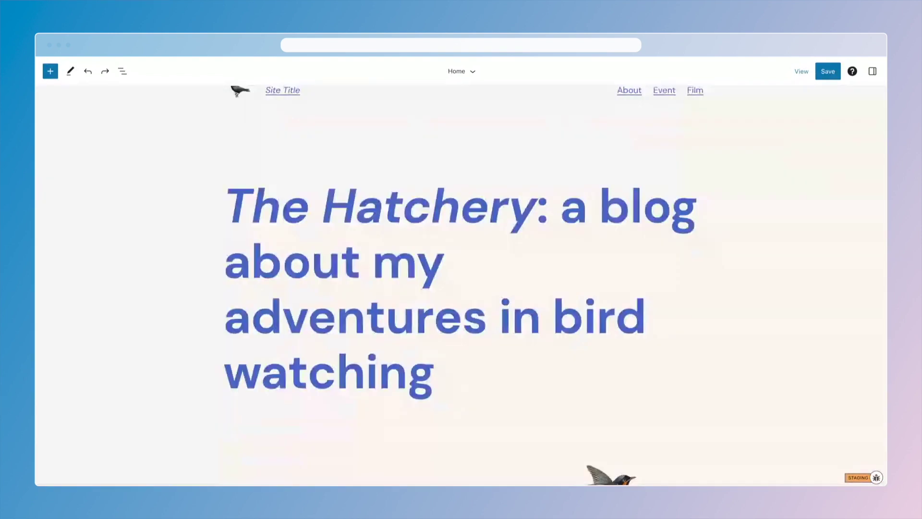
scroll(464, 286, "up", 1)
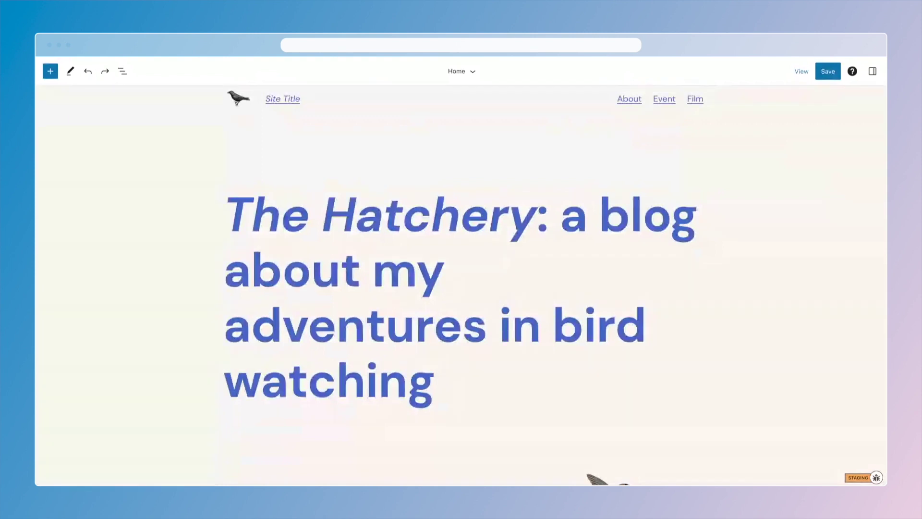
scroll(464, 285, "up", 1)
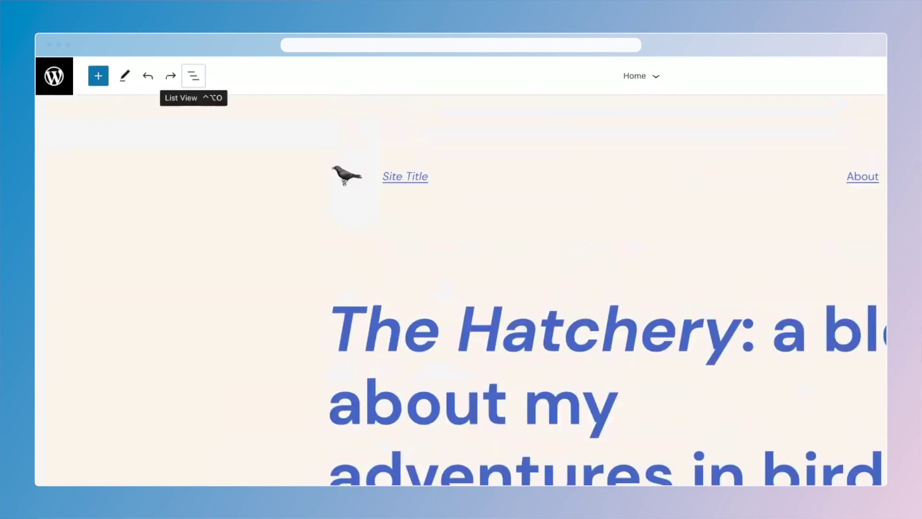
In List View, expand Header (Dark, small) > Group > Group and select The Hatchery heading.
left_click(194, 75)
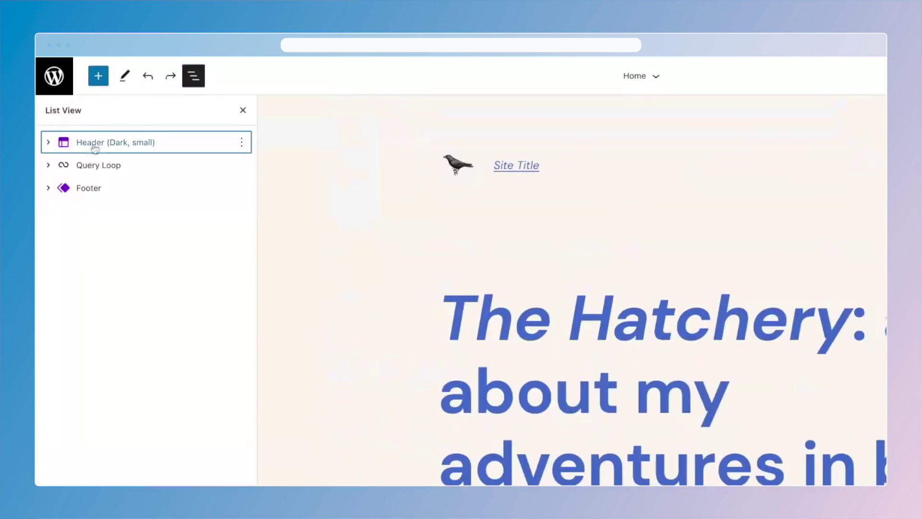
left_click(48, 143)
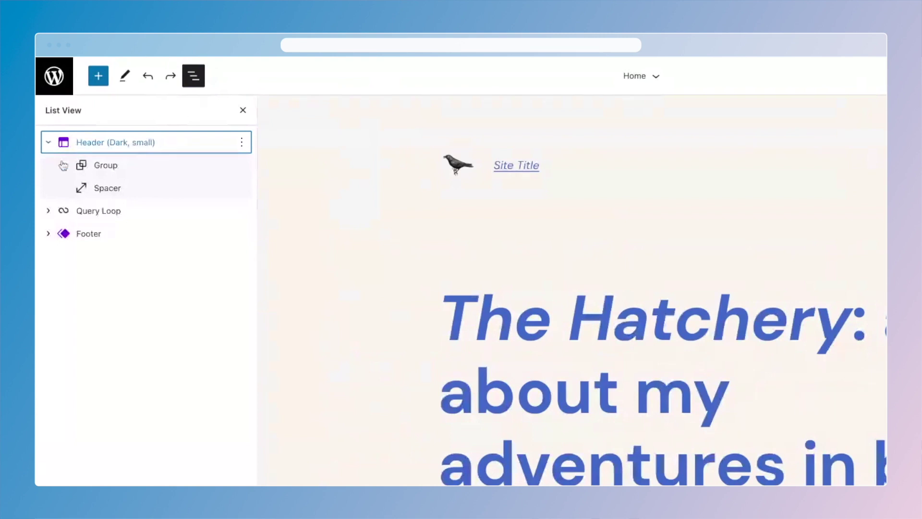
left_click(63, 166)
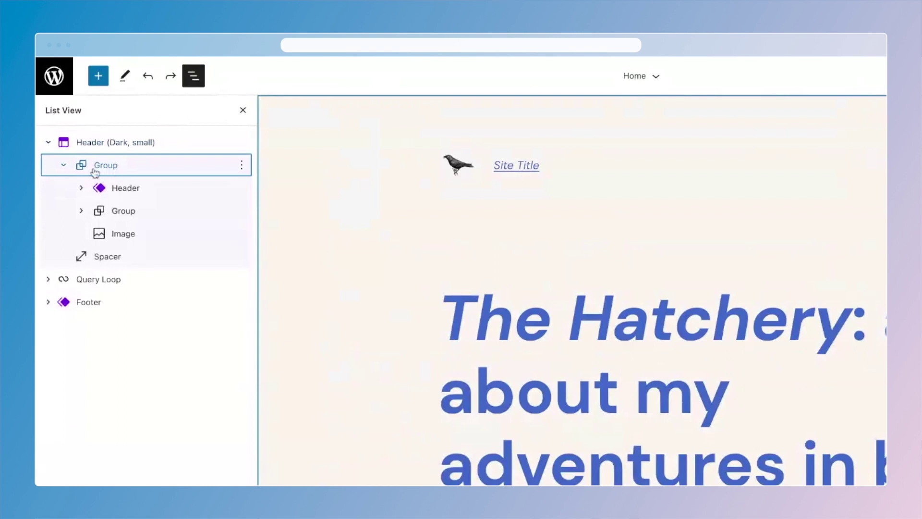
left_click(82, 211)
left_click(178, 234)
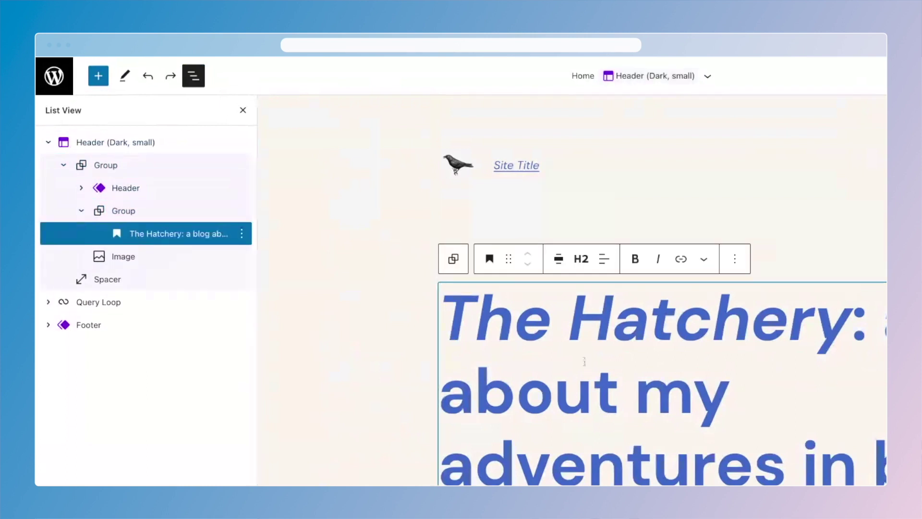
Expand the nested Header's group and navigation row, then collapse the Header (Dark, small) tree.
left_click(82, 188)
left_click(99, 211)
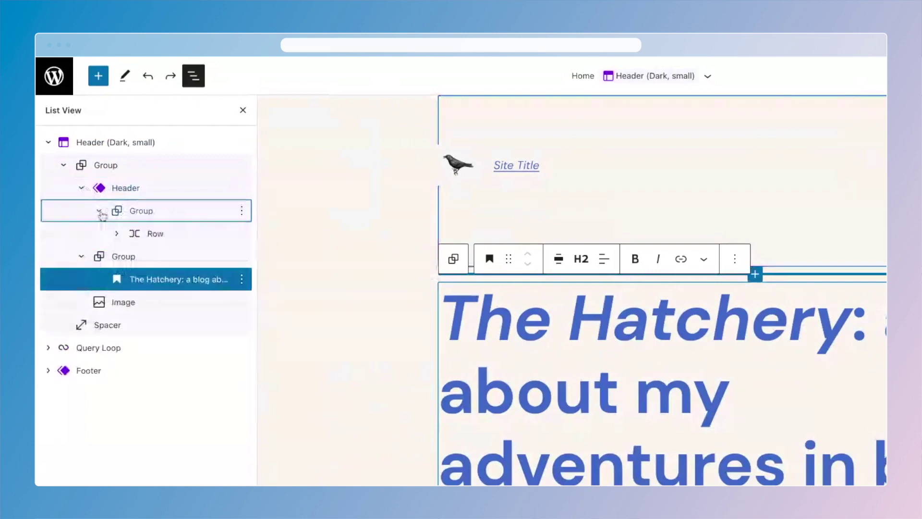
left_click(115, 234)
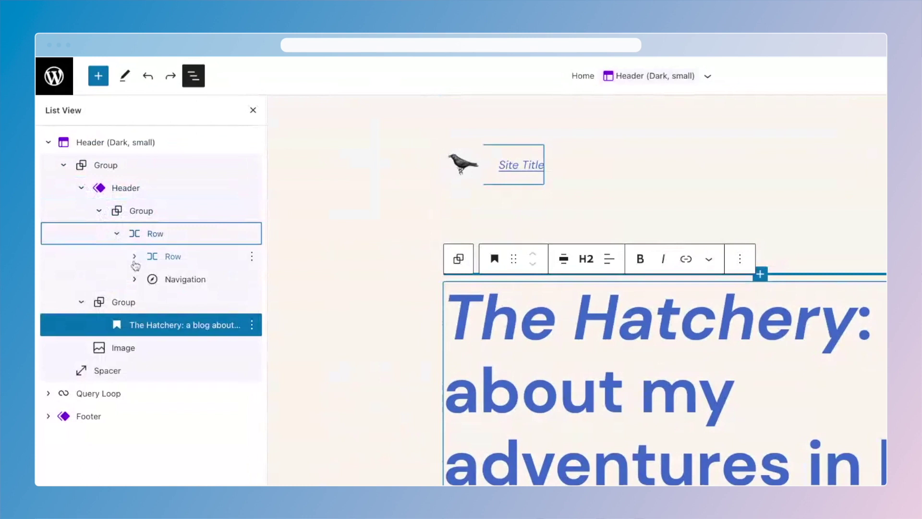
left_click(48, 143)
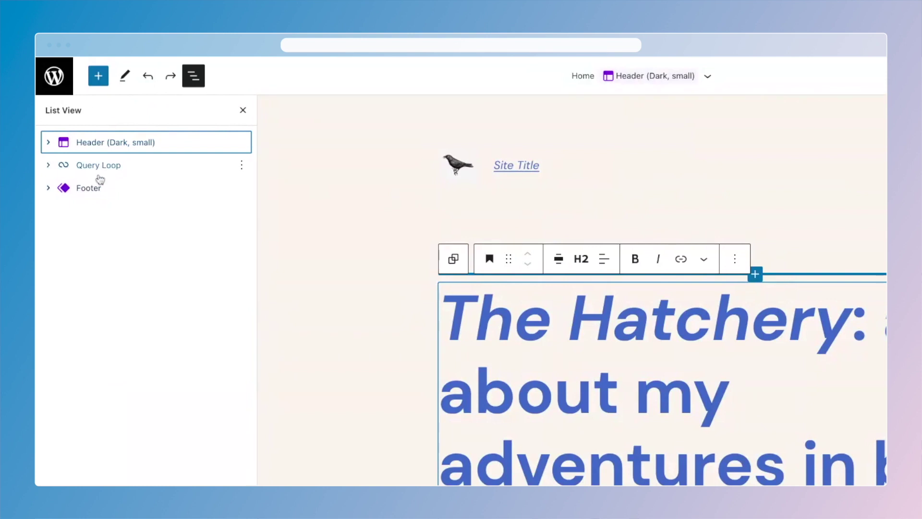
Close List View and scroll the canvas down and back up to The Hatchery heading.
left_click(243, 110)
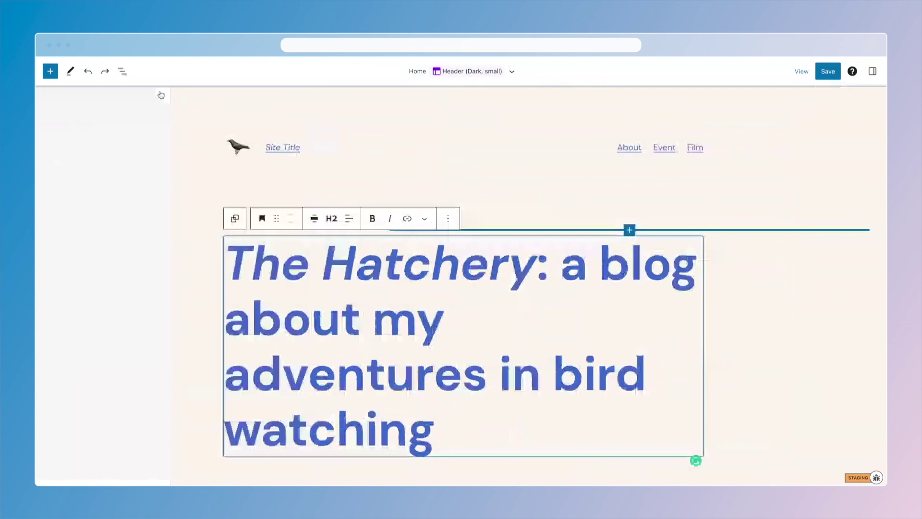
scroll(396, 249, "down", 10)
scroll(397, 249, "down", 6)
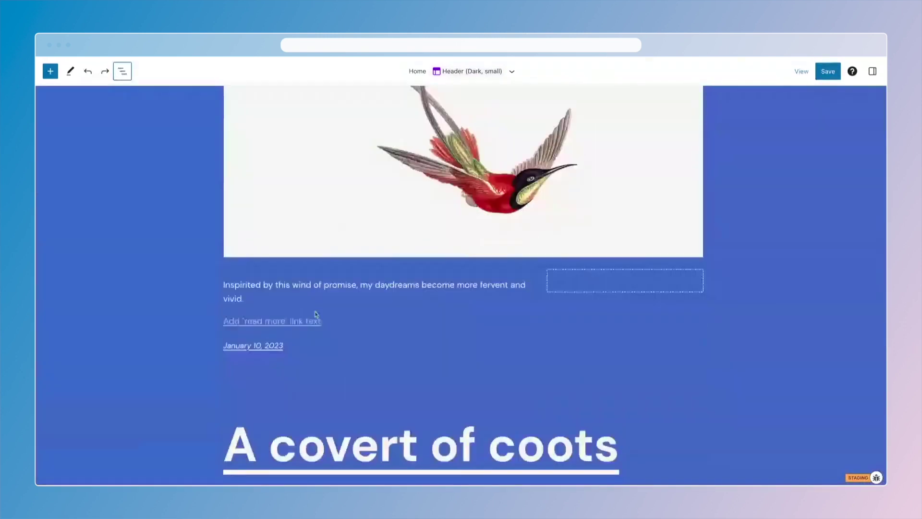
scroll(339, 298, "up", 4)
scroll(339, 298, "up", 5)
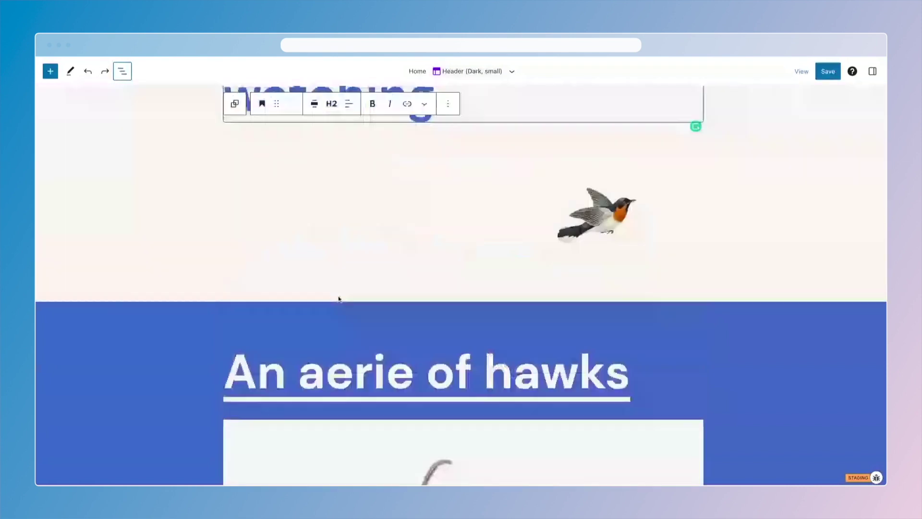
scroll(338, 299, "up", 5)
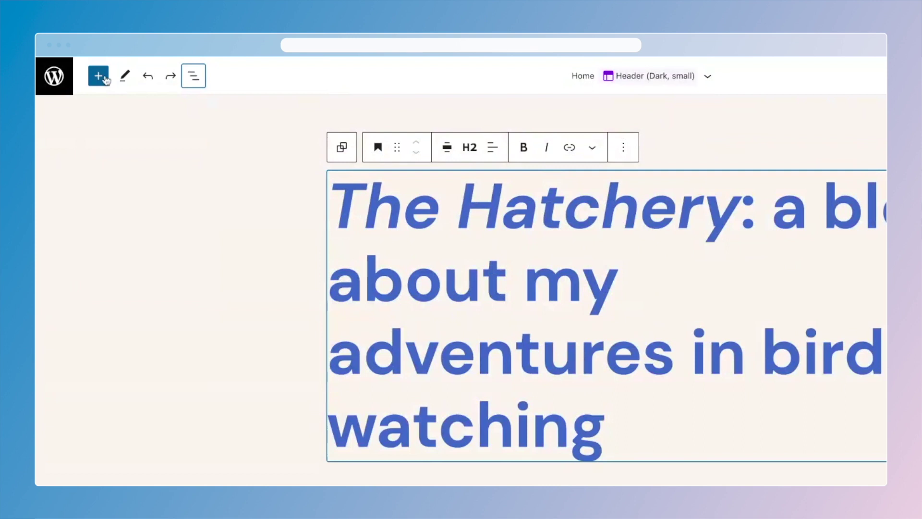
From the inserter's Newsletter patterns, insert 'Newsletter Signup with Lots of Site Logos' below The Hatchery heading.
left_click(105, 78)
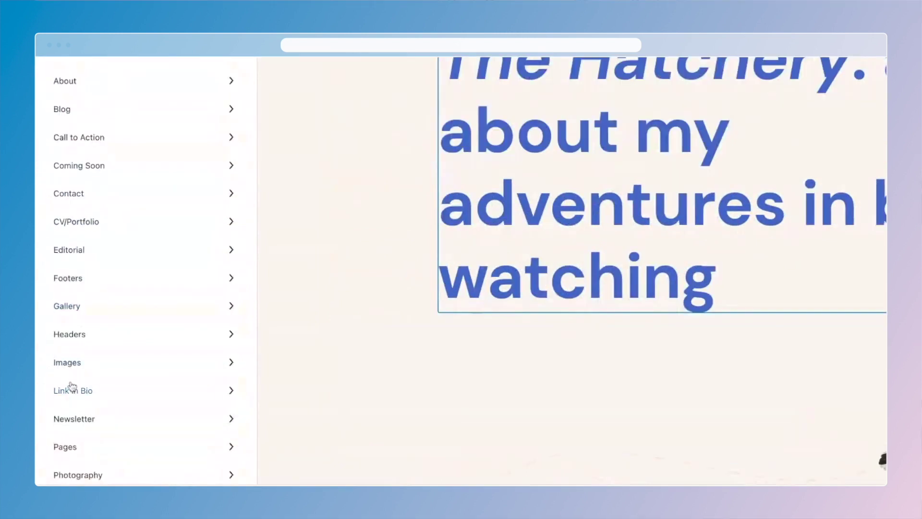
left_click(72, 423)
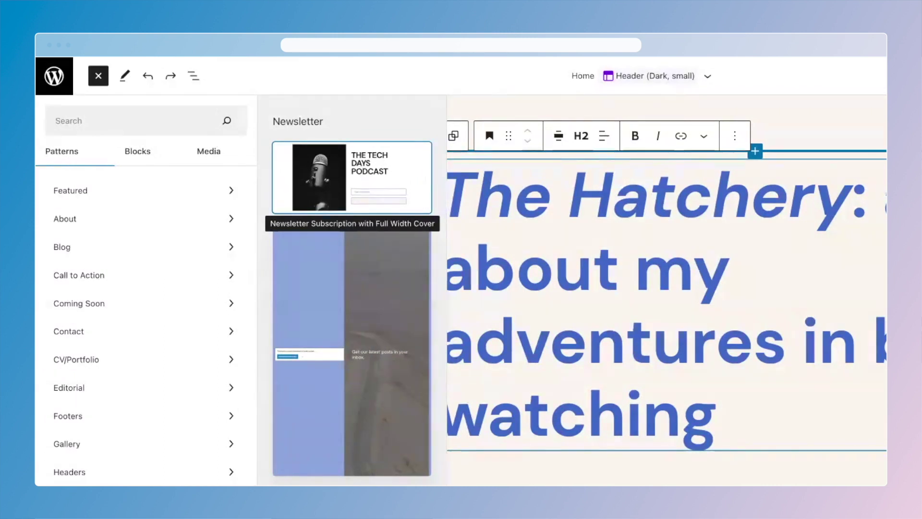
scroll(352, 288, "down", 5)
scroll(352, 288, "down", 8)
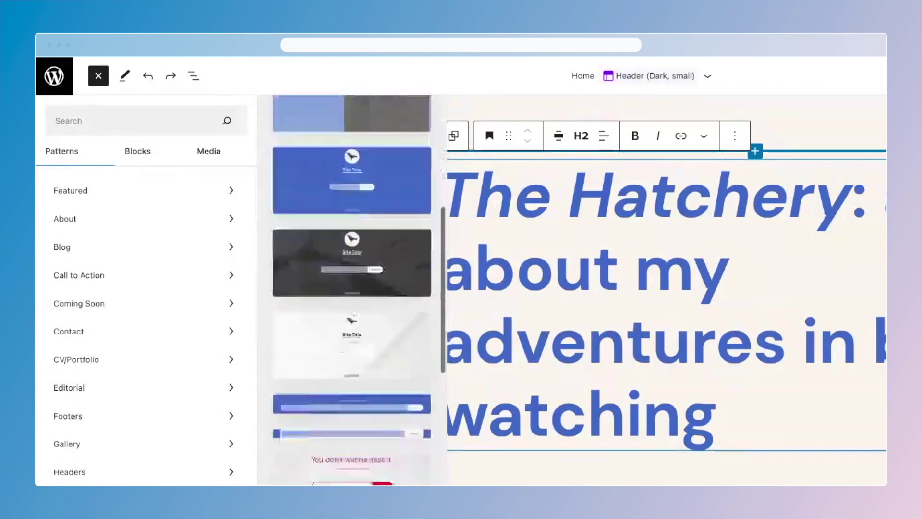
scroll(346, 339, "down", 3)
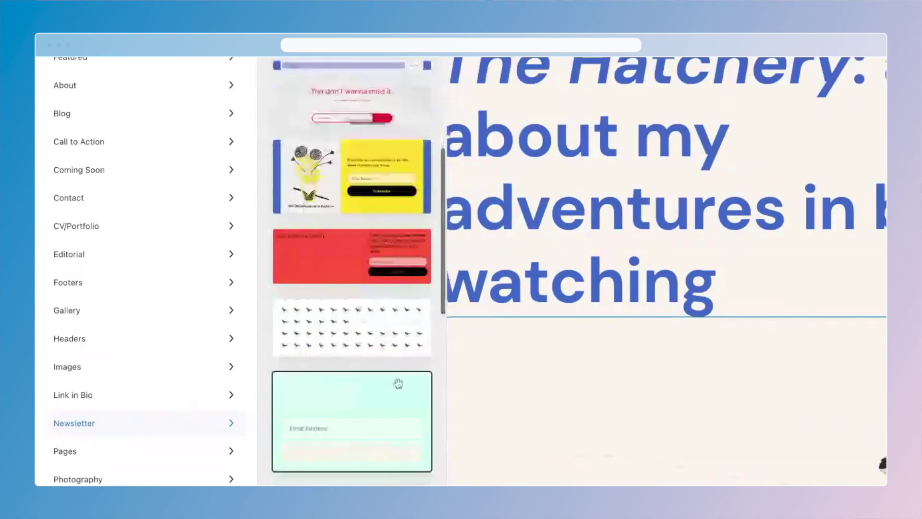
left_click(346, 339)
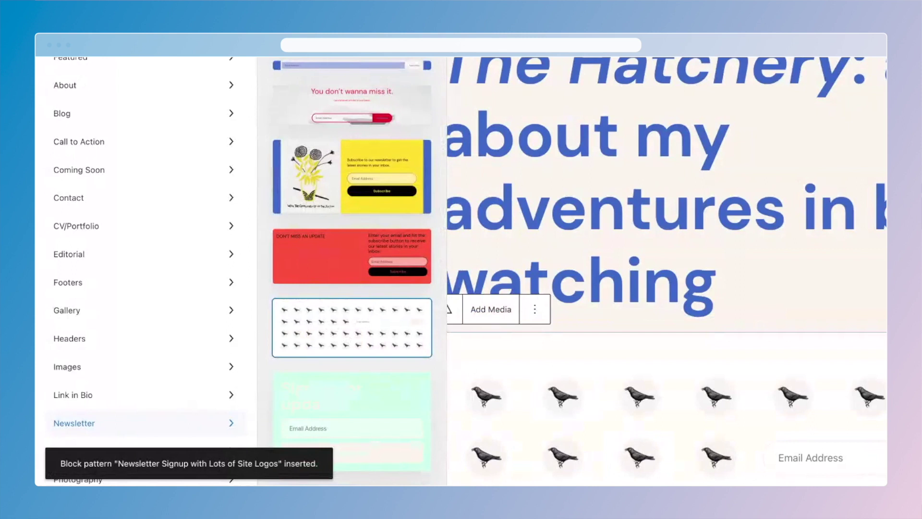
Close the pattern library, bring the inserted Cover block into view, and close the outline.
key("shift+alt+o")
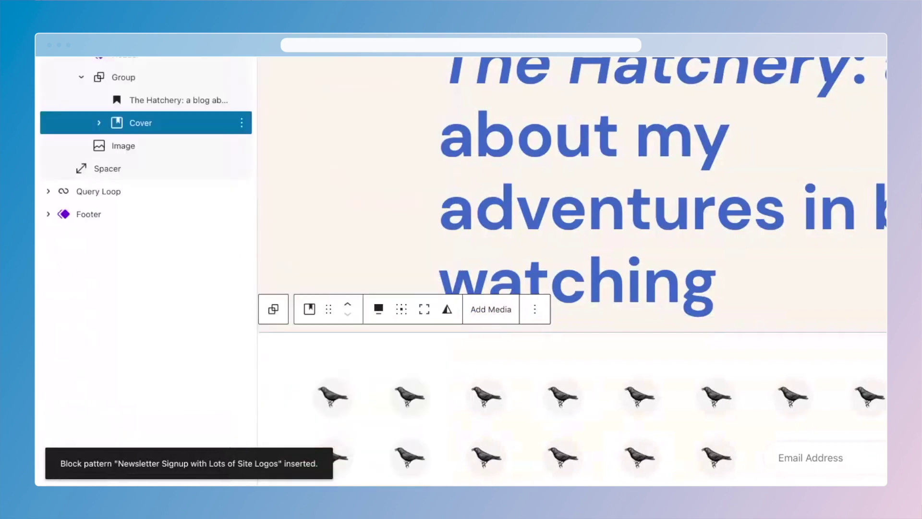
left_click(152, 122)
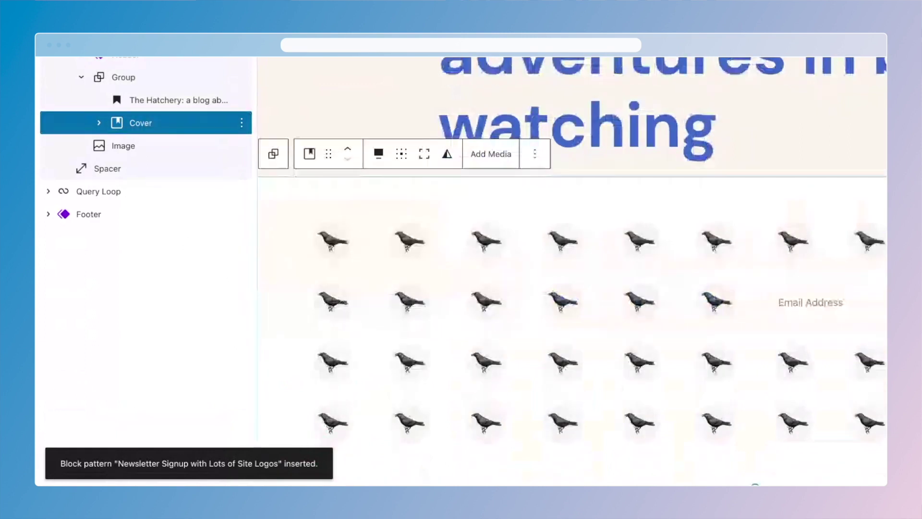
left_click(123, 71)
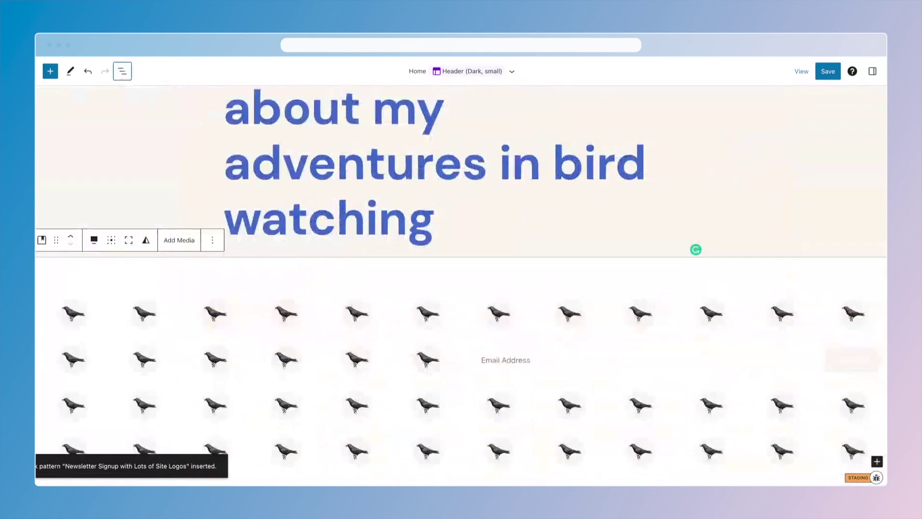
scroll(619, 245, "up", 5)
scroll(619, 246, "up", 1)
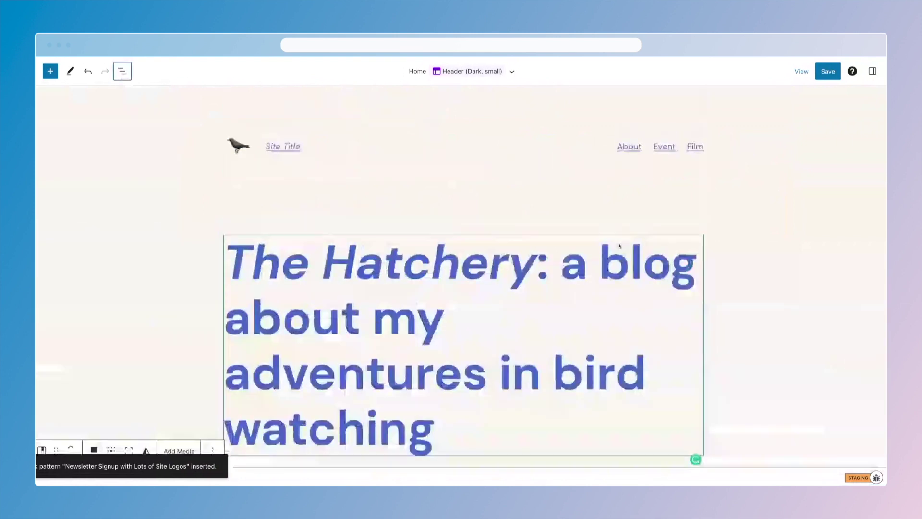
scroll(597, 362, "down", 7)
scroll(597, 363, "up", 3)
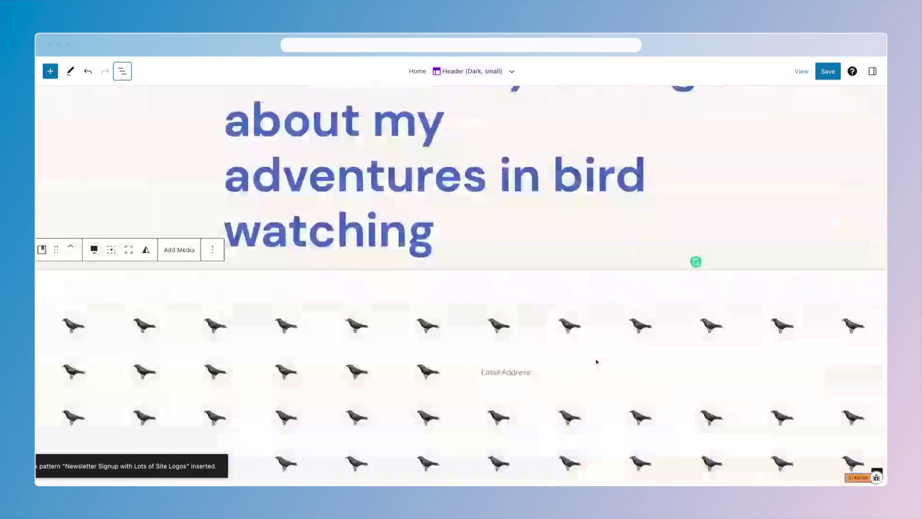
scroll(597, 362, "up", 1)
Select the new pattern's Cover block in List View and open its full settings sidebar.
left_click(116, 72)
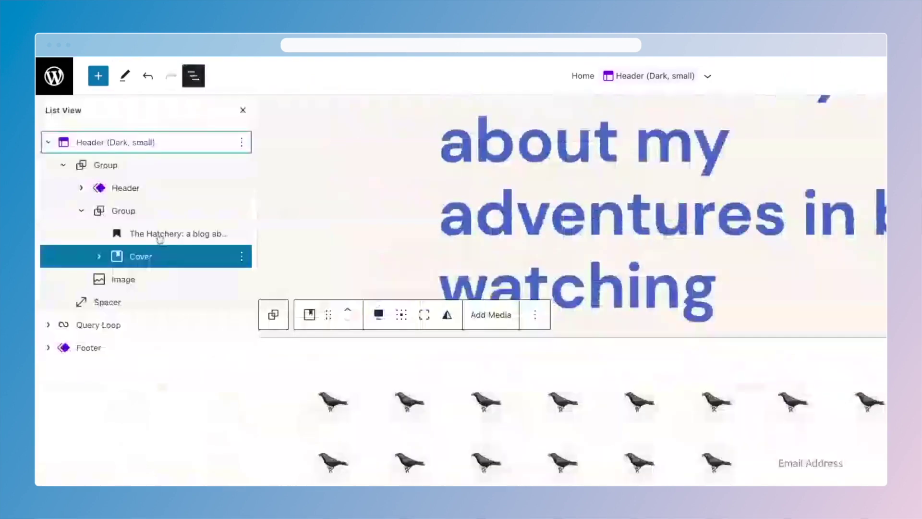
left_click(182, 252)
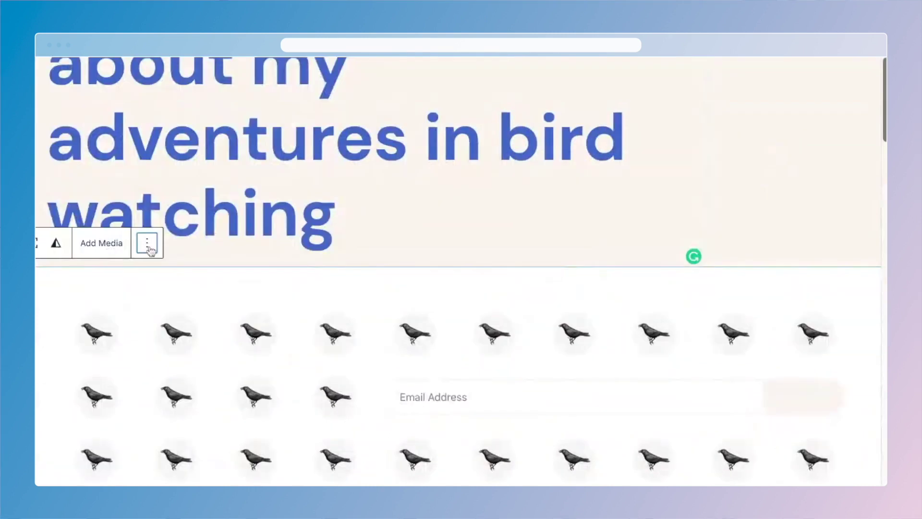
left_click(148, 245)
left_click(198, 285)
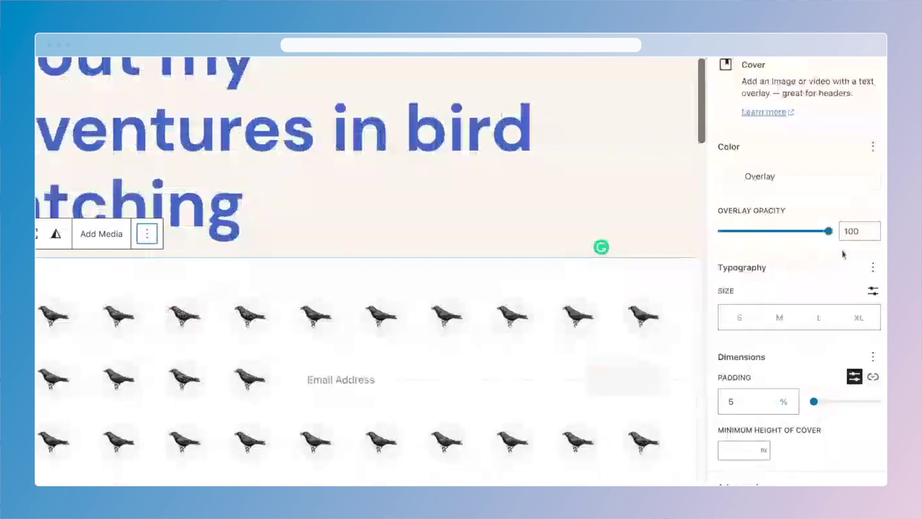
Set the crow-logo cover's overlay colour to the Background swatch 3F67C6.
left_click(778, 186)
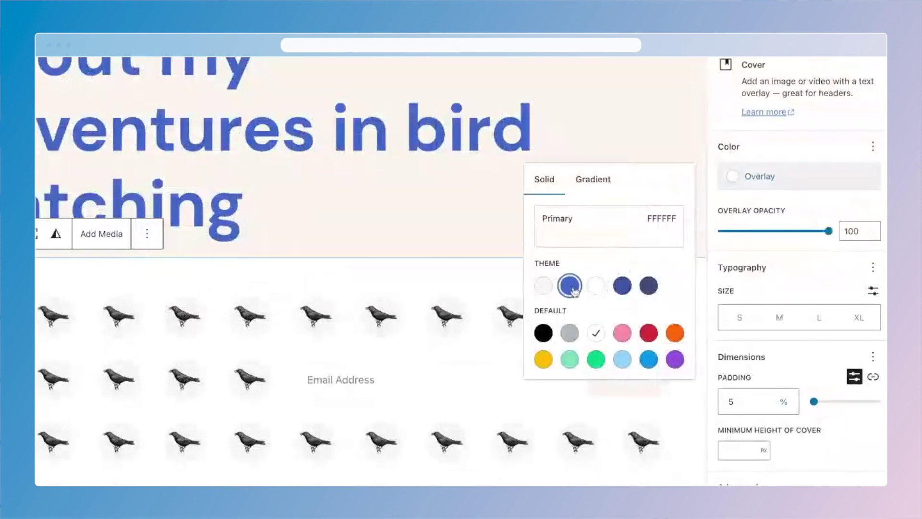
left_click(570, 286)
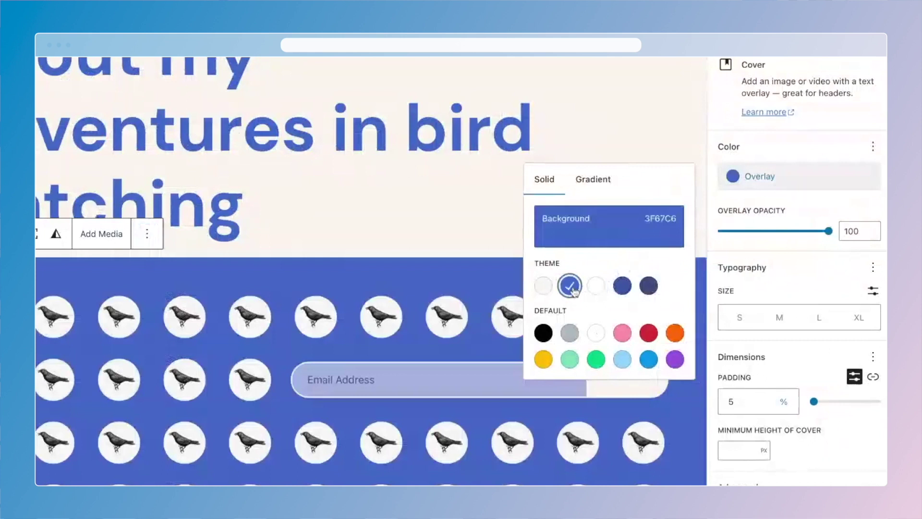
scroll(233, 321, "down", 2)
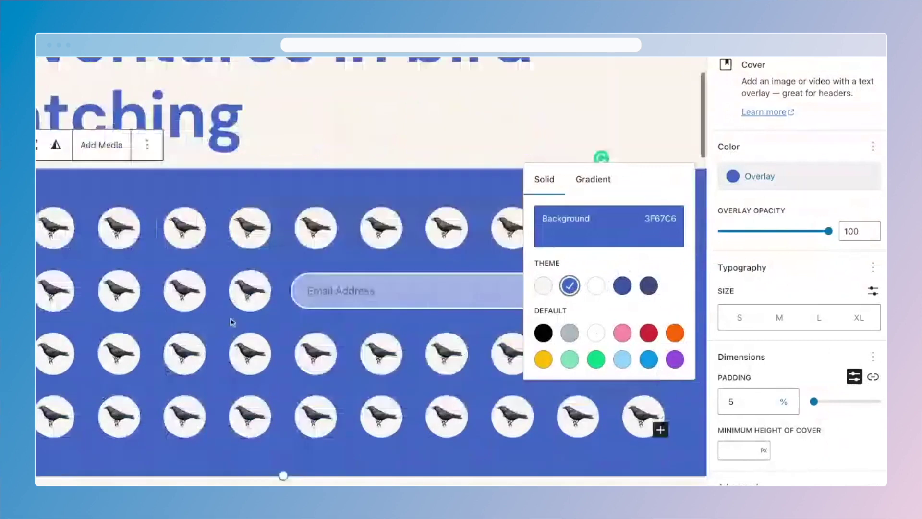
scroll(233, 322, "down", 5)
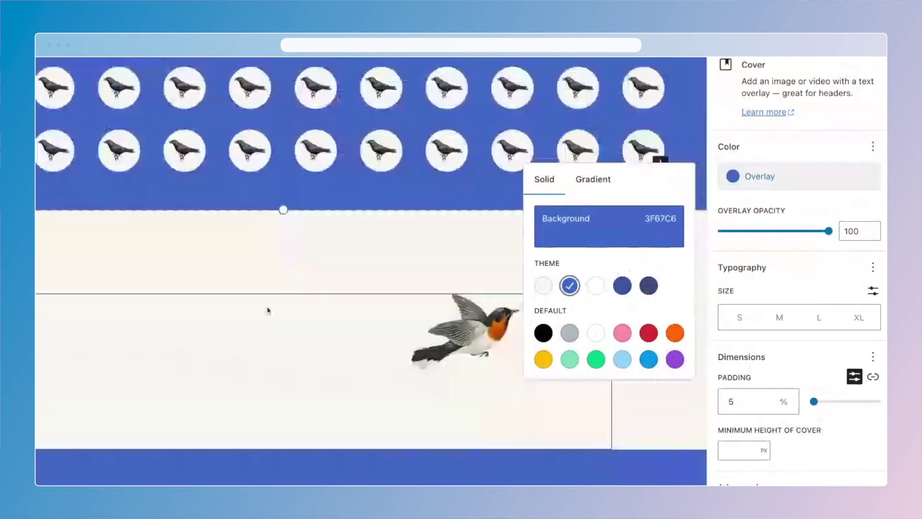
scroll(268, 309, "down", 3)
scroll(267, 310, "down", 6)
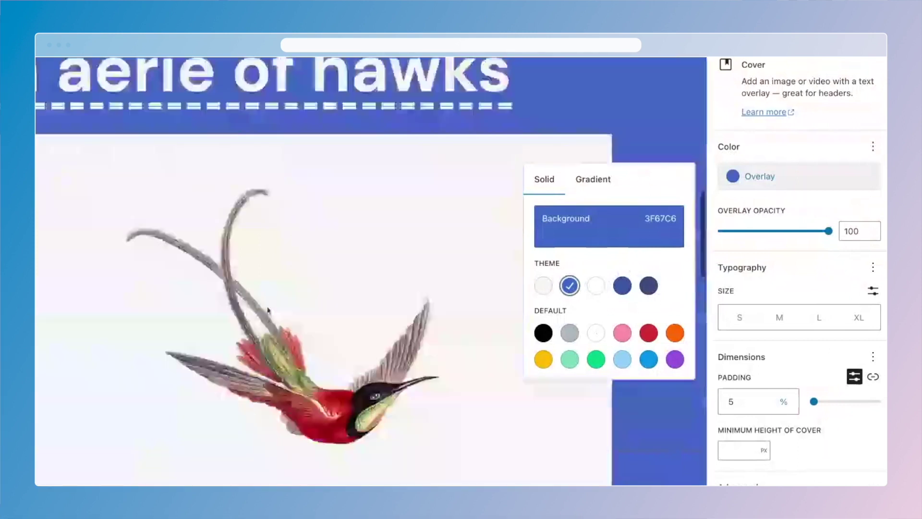
scroll(268, 310, "up", 15)
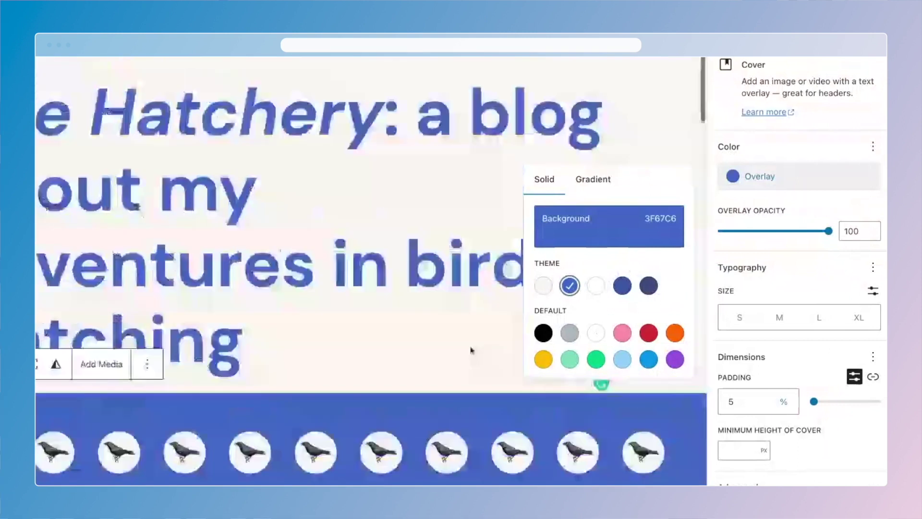
Briefly try Foreground FCF5ED as the overlay, then revert to Background 3F67C6.
left_click(543, 285)
scroll(370, 368, "down", 3)
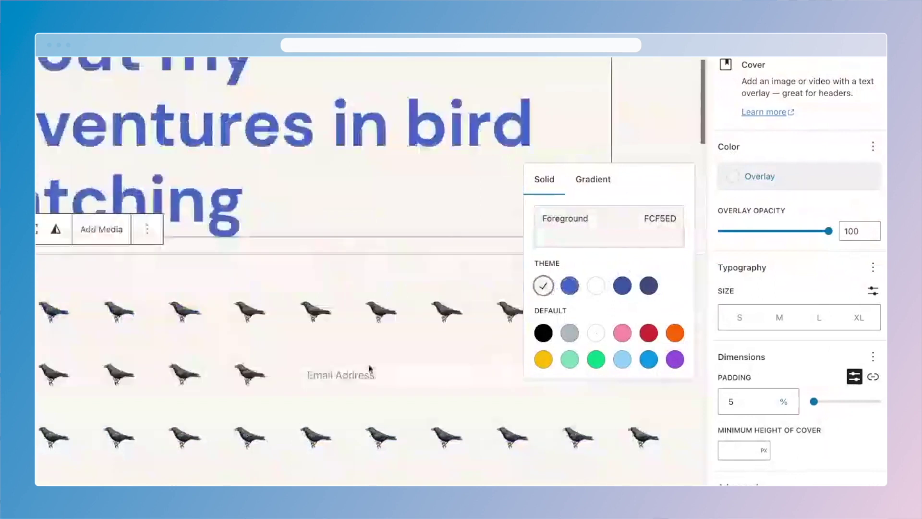
scroll(370, 369, "down", 7)
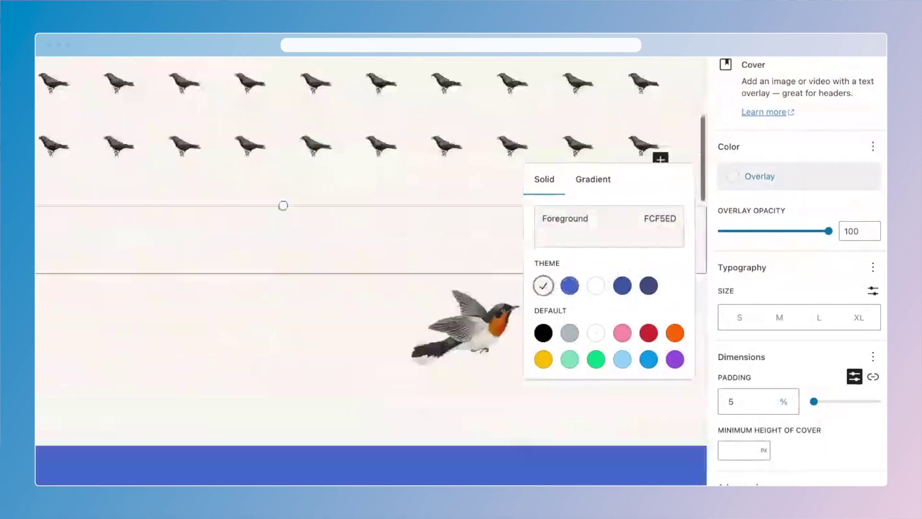
scroll(280, 196, "up", 3)
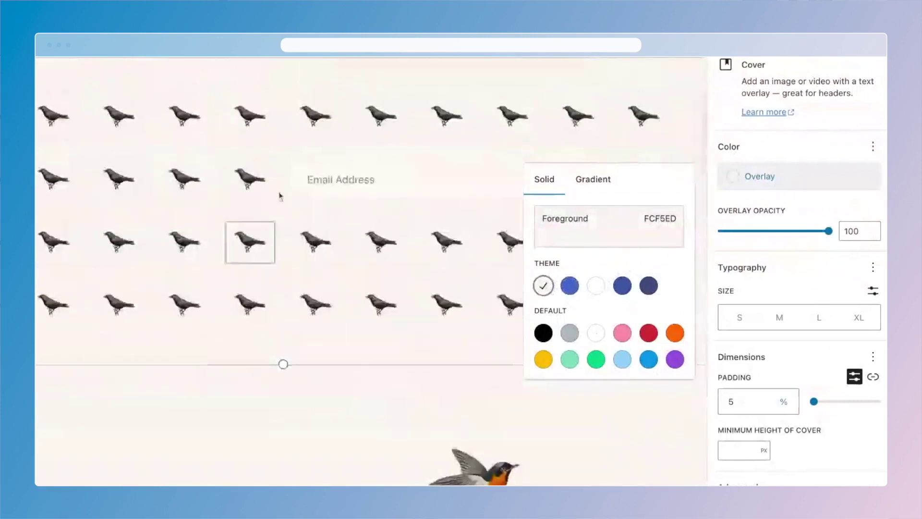
left_click(575, 293)
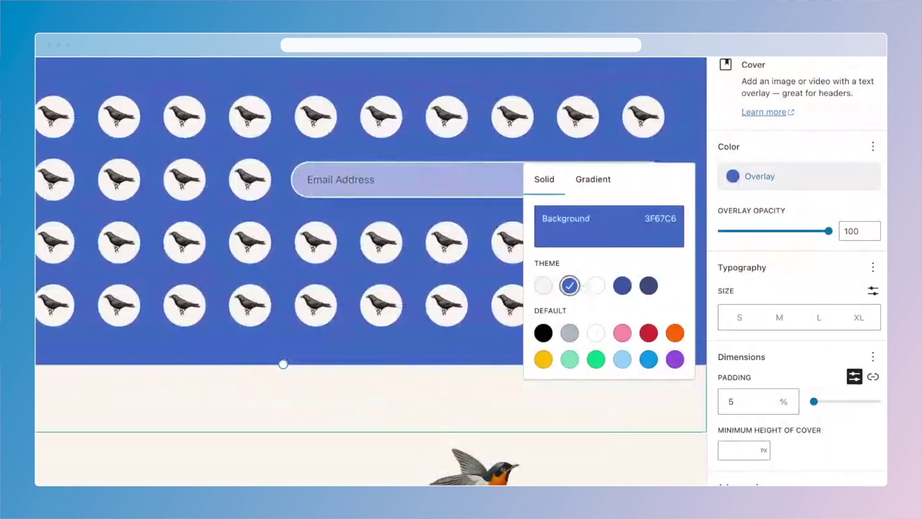
left_click(624, 403)
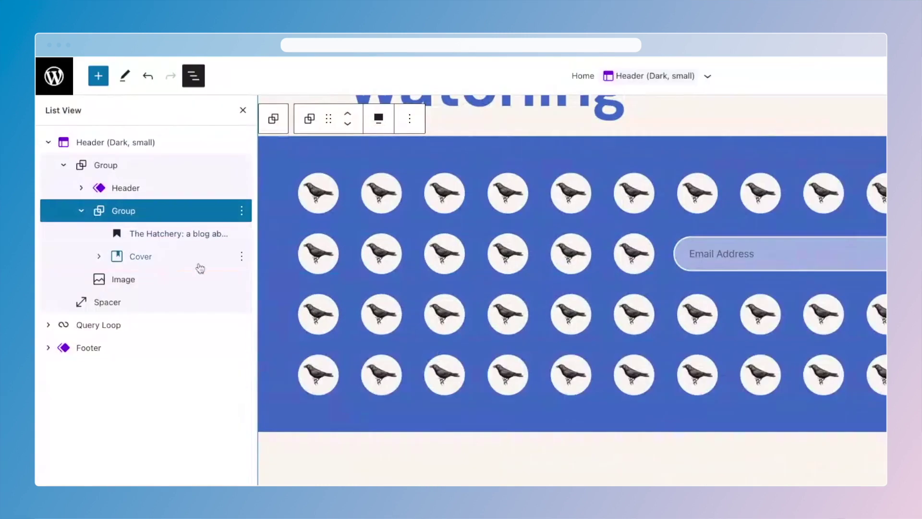
Expand the Cover and its third Columns in List View, then select the Subscribe email signup block.
left_click(151, 261)
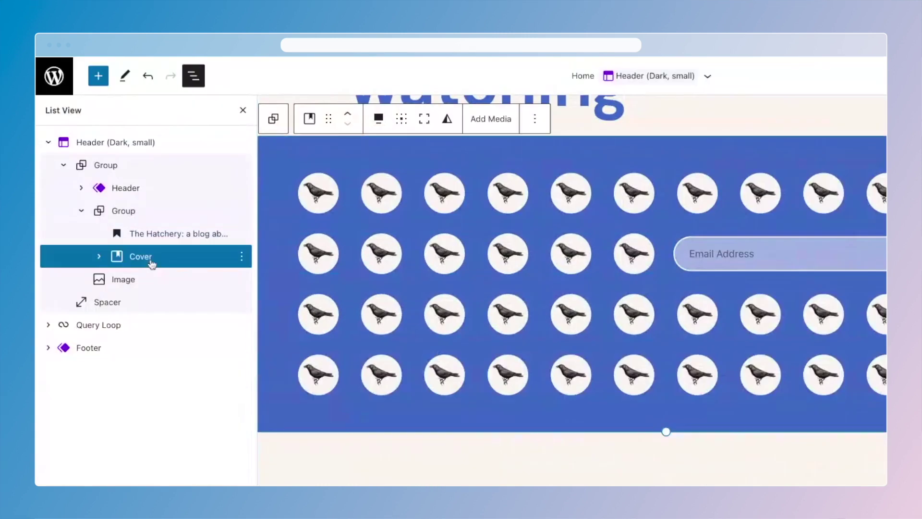
left_click(99, 256)
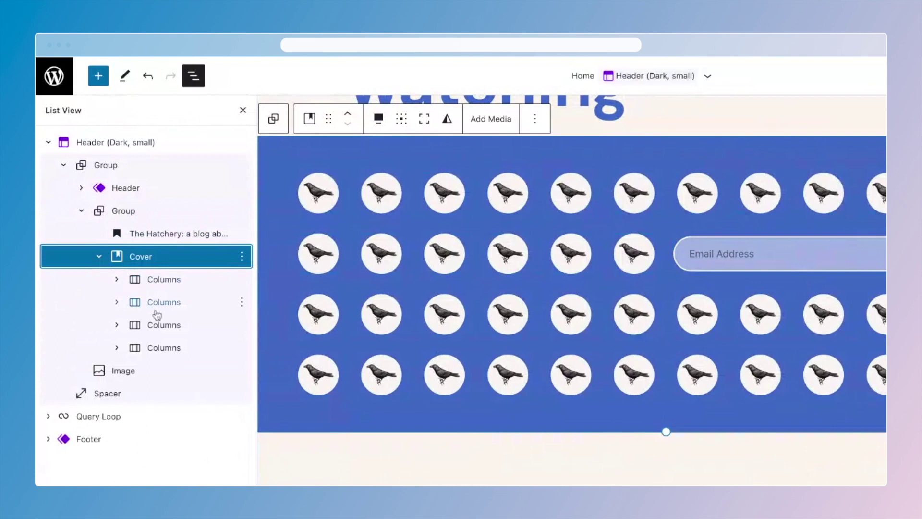
left_click(118, 325)
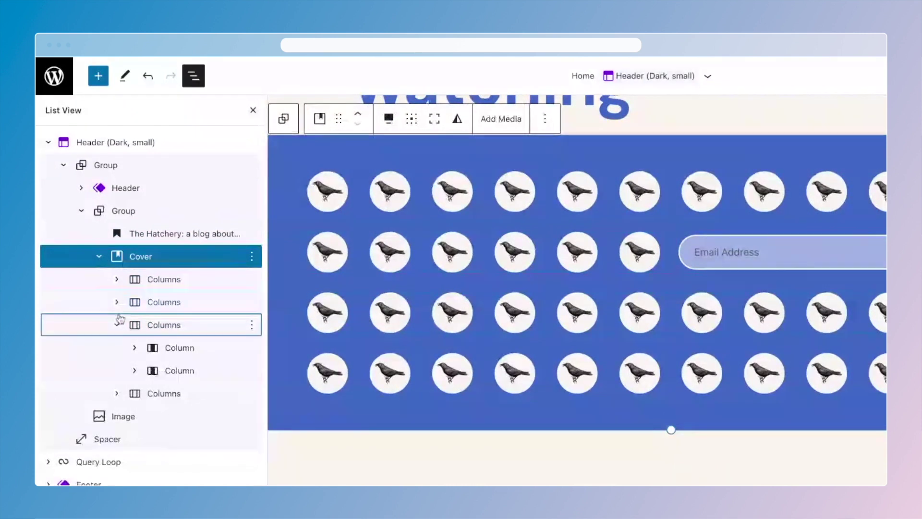
left_click(119, 320)
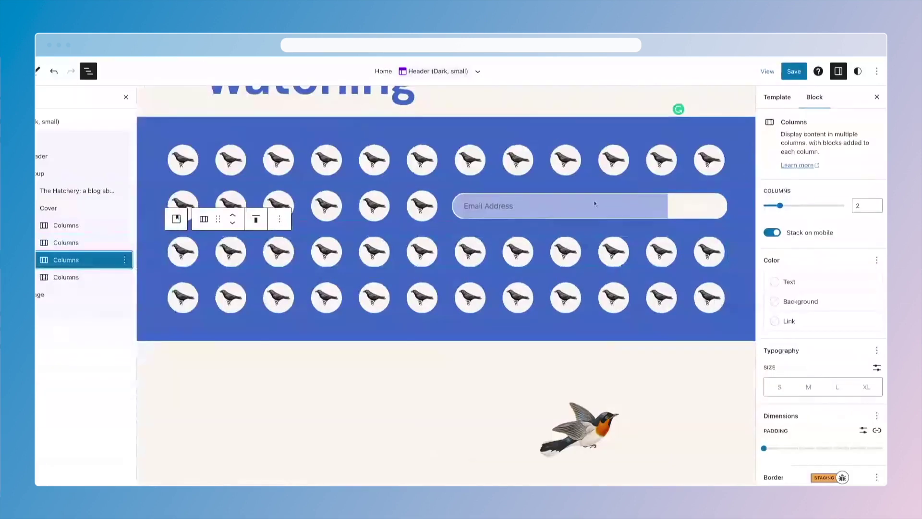
left_click(857, 257)
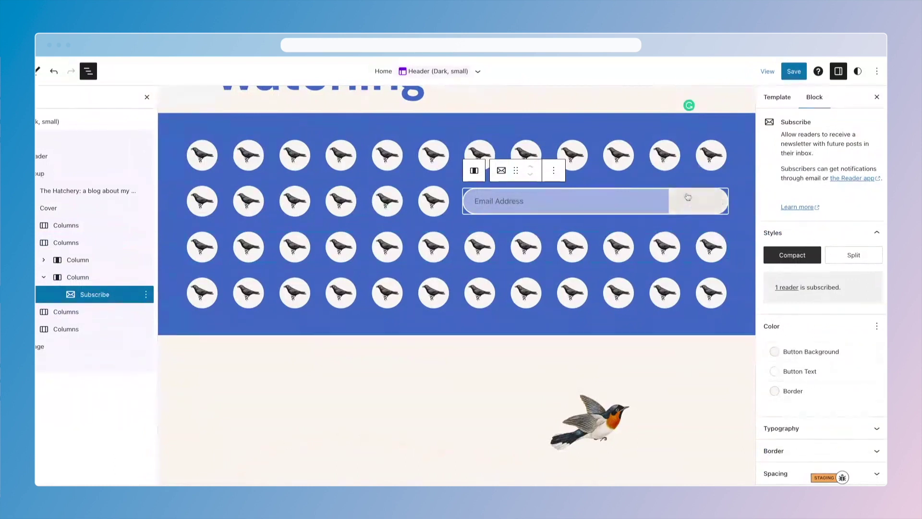
Give the Subscribe button text the Tertiary colour 374C80, then select the enclosing Group.
left_click(811, 371)
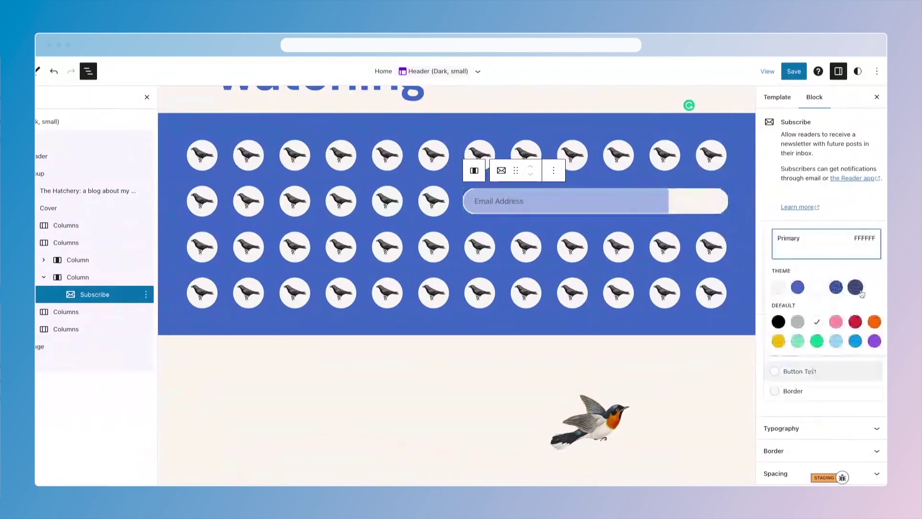
left_click(859, 291)
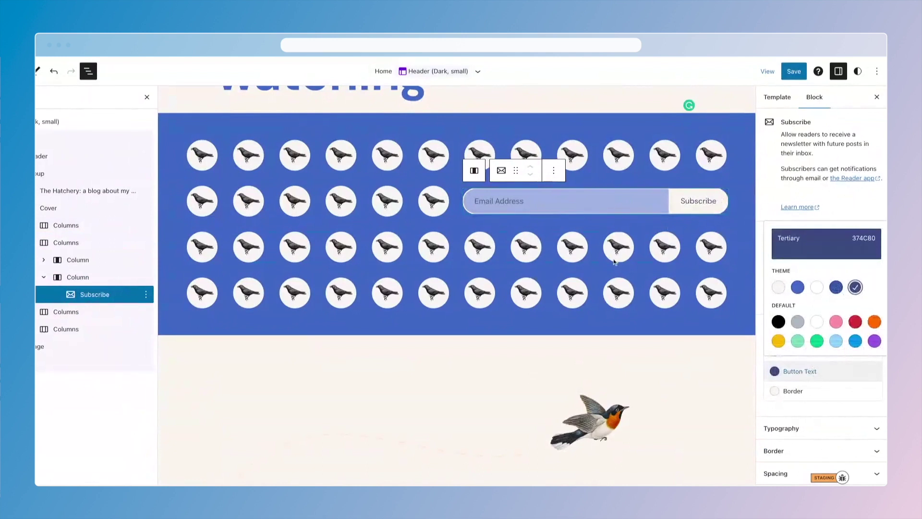
left_click(676, 367)
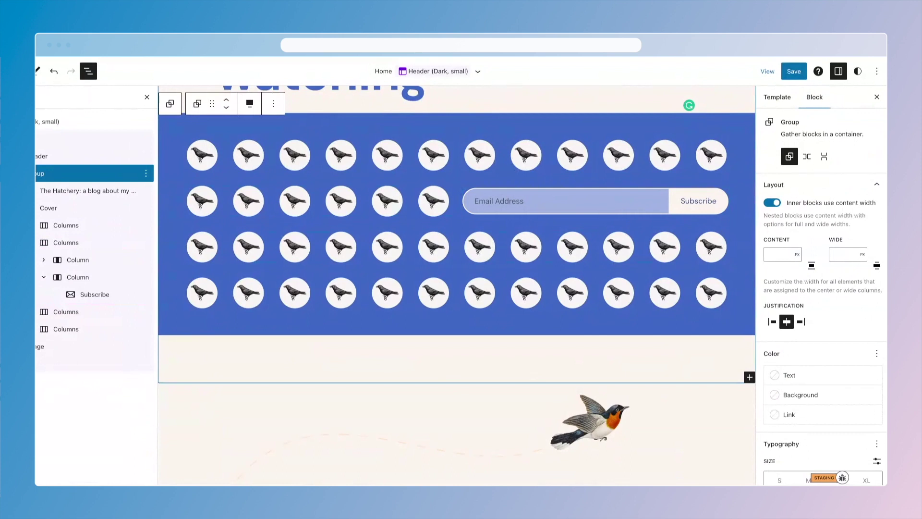
Add an empty Paragraph block after the cover using the Group's inserter search 'para'.
left_click(750, 377)
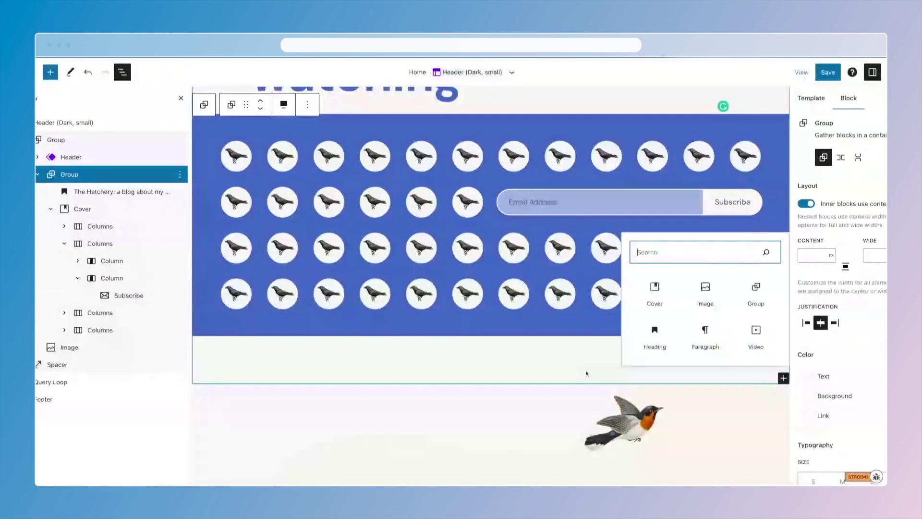
type("p")
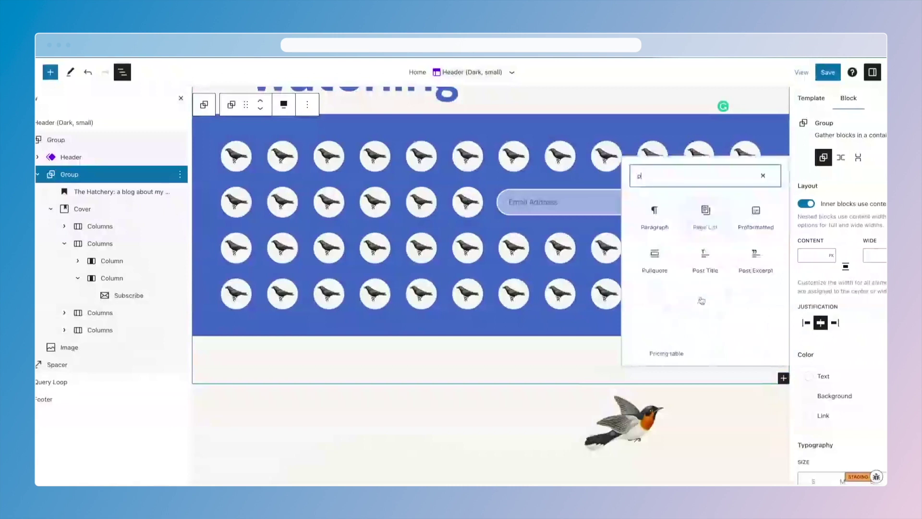
type("ara")
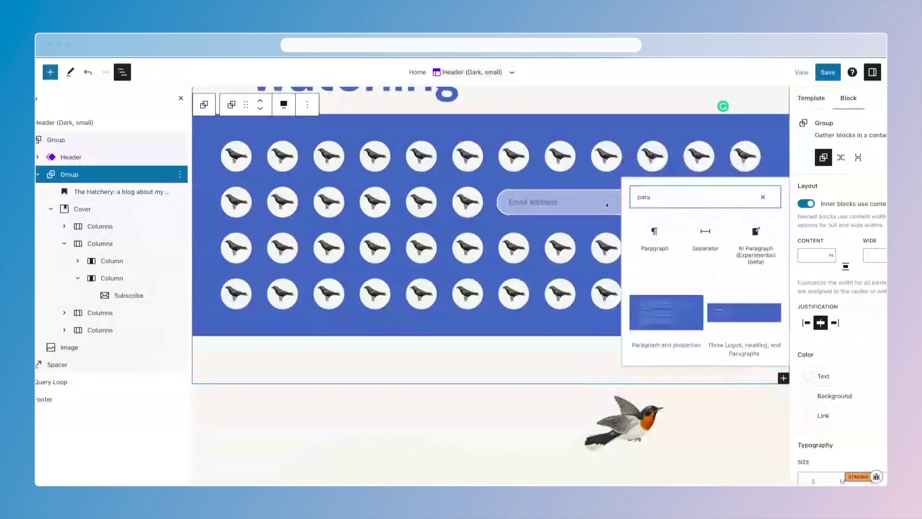
left_click(667, 256)
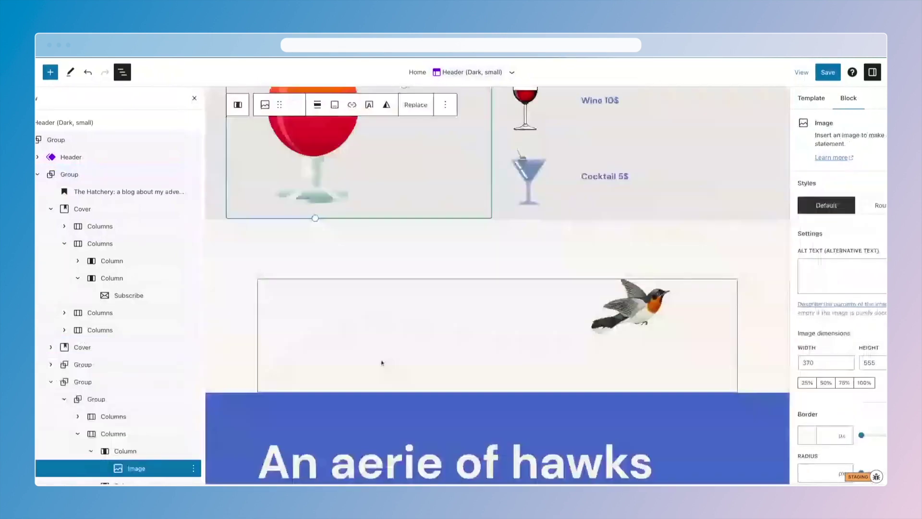
scroll(567, 248, "up", 8)
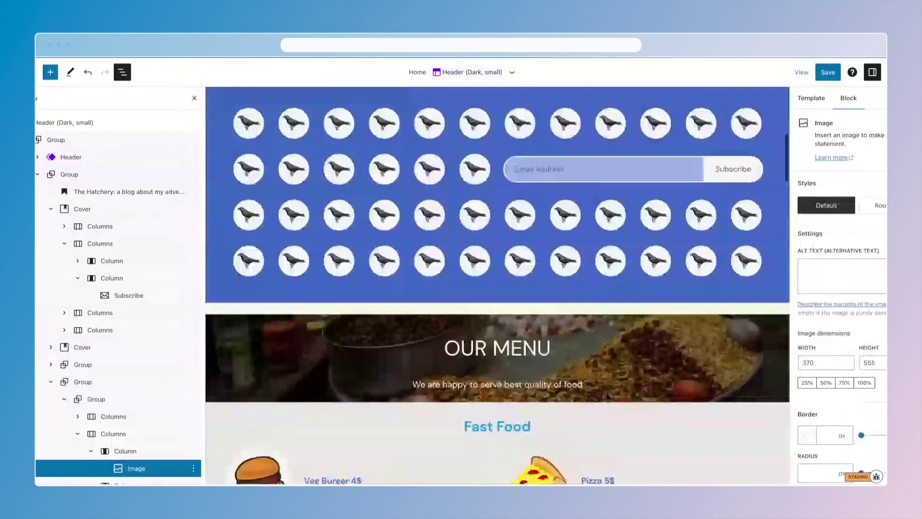